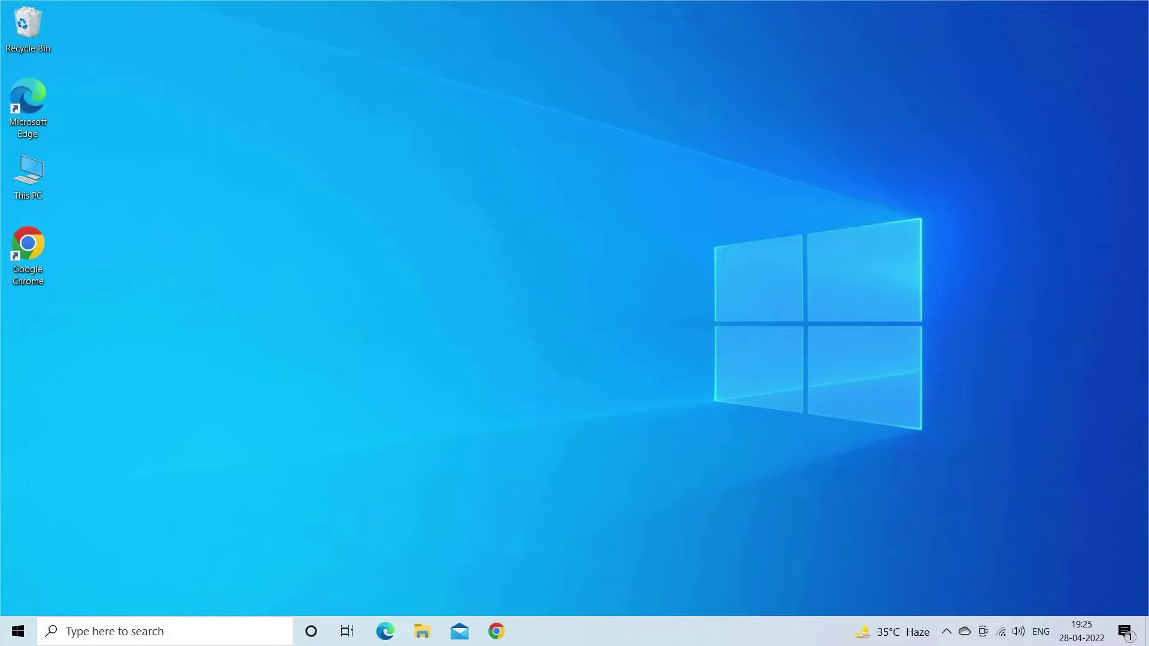
# End the running Windows Media Player task in Task Manager
pyautogui.hotkey('ctrl', 'shift', 'Escape')
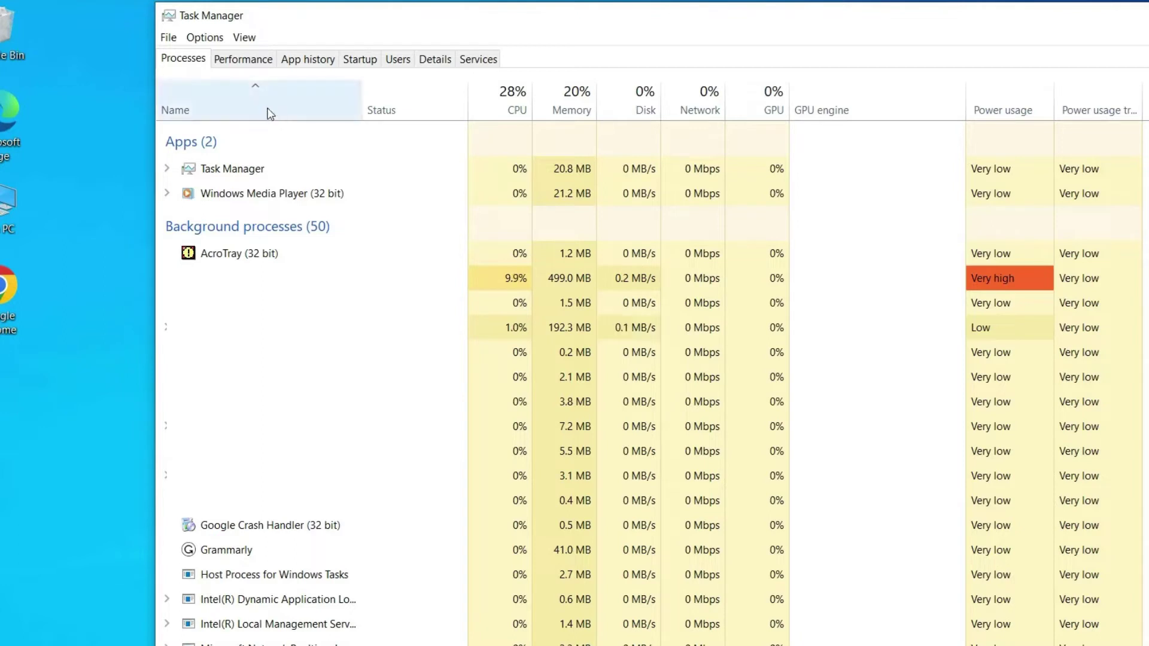
pyautogui.rightClick(281, 195)
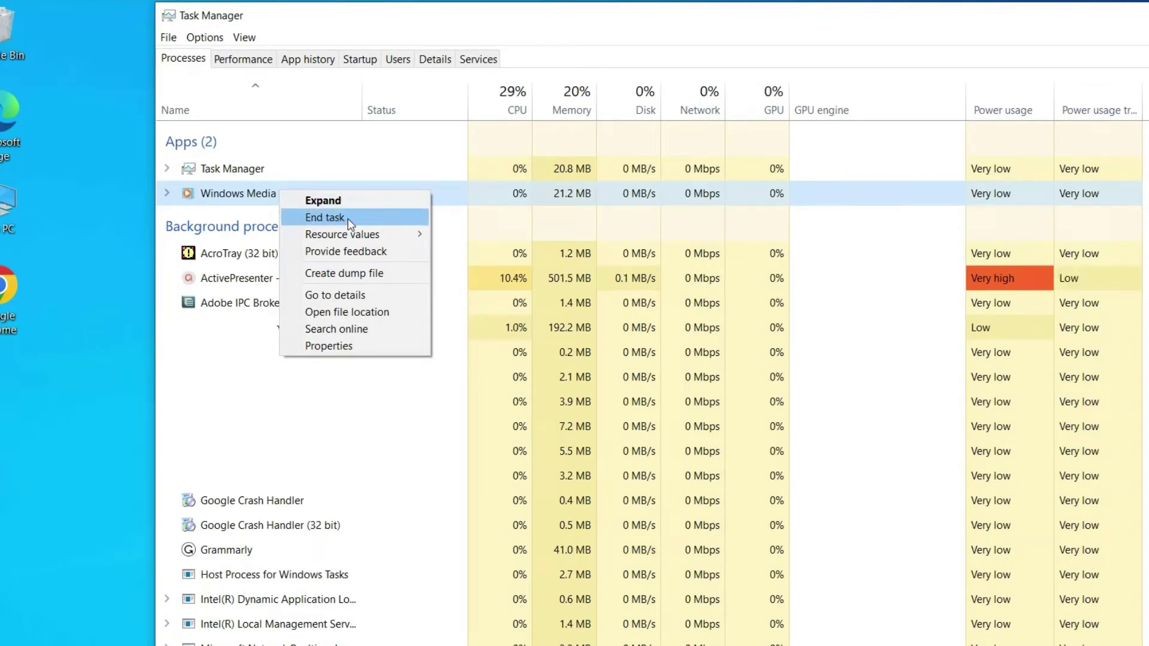
pyautogui.click(381, 218)
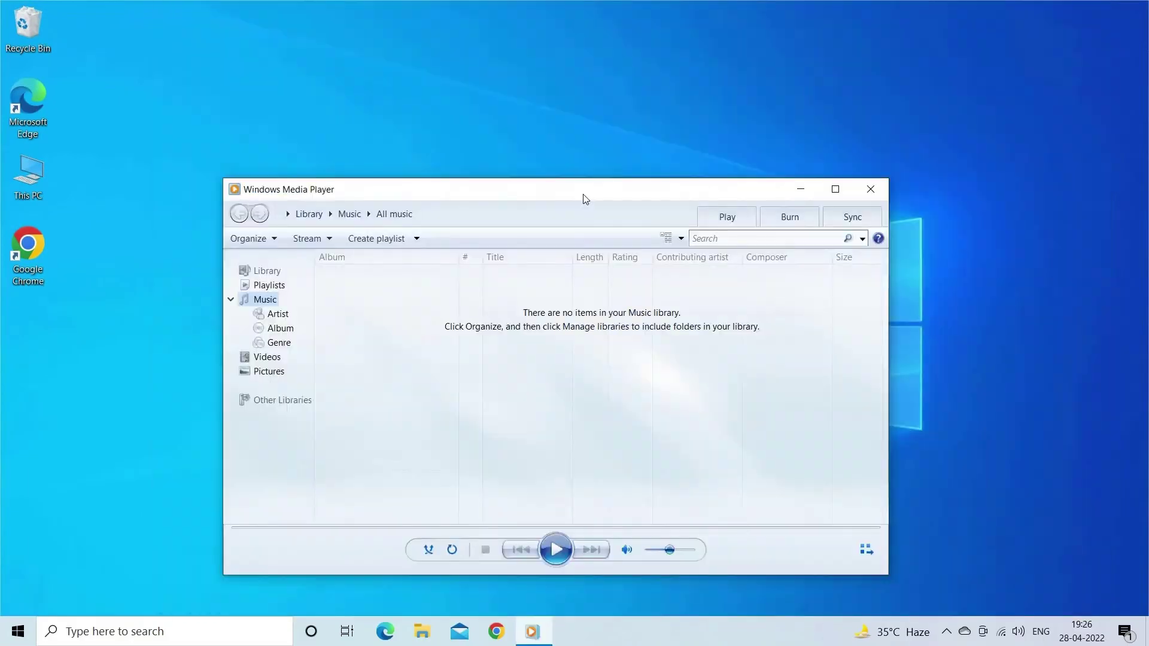
pyautogui.moveTo(584, 198); pyautogui.dragTo(588, 159)
pyautogui.click(138, 383)
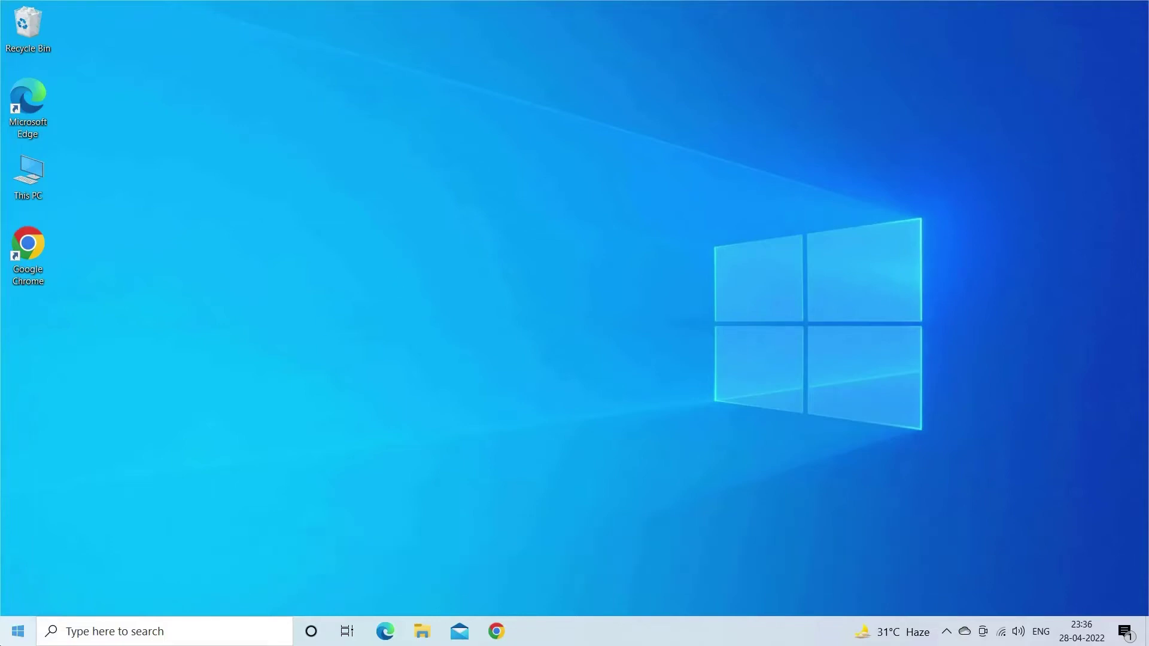
# Open the list of additional troubleshooters in the Update & Security settings
pyautogui.click(17, 631)
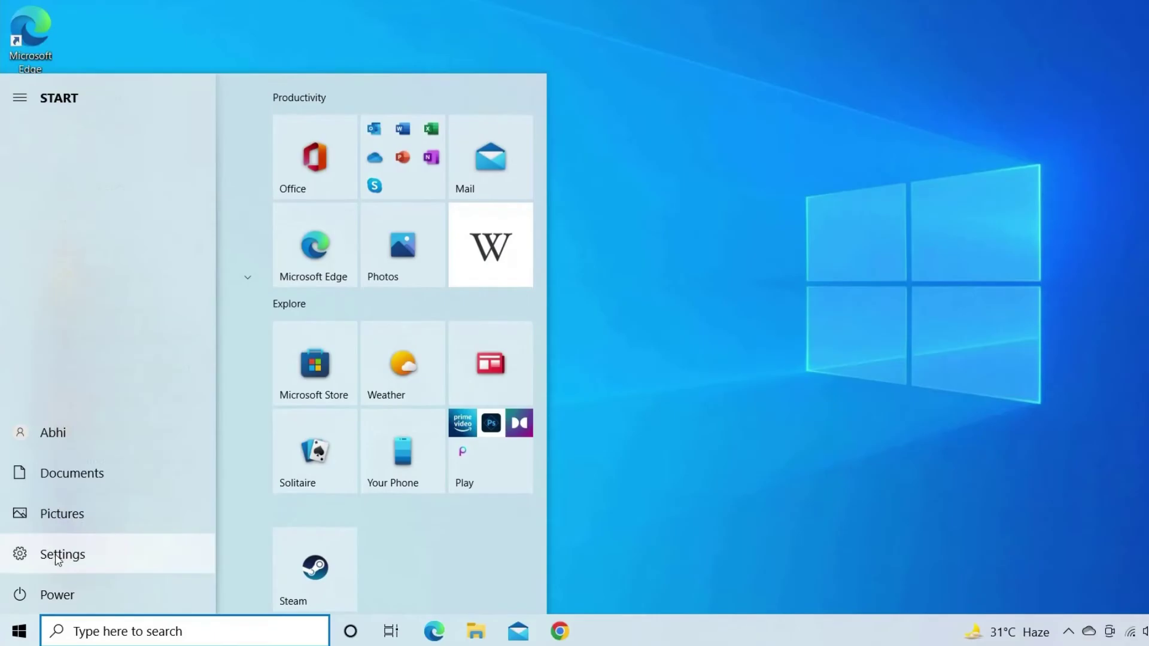
pyautogui.click(58, 552)
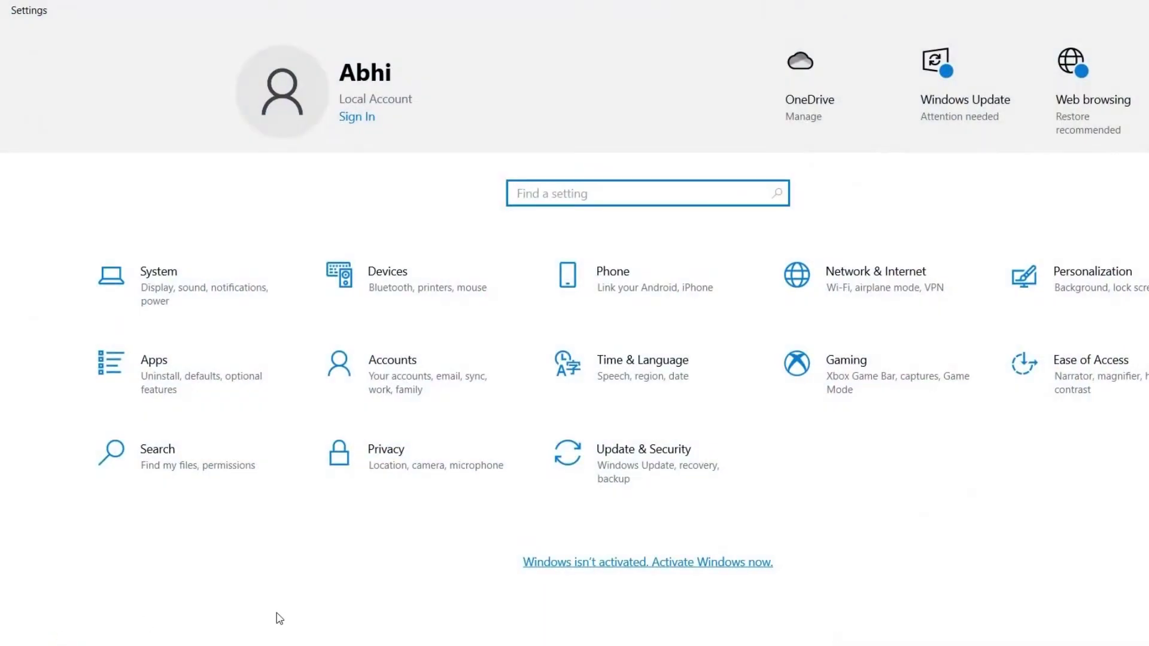
pyautogui.click(678, 461)
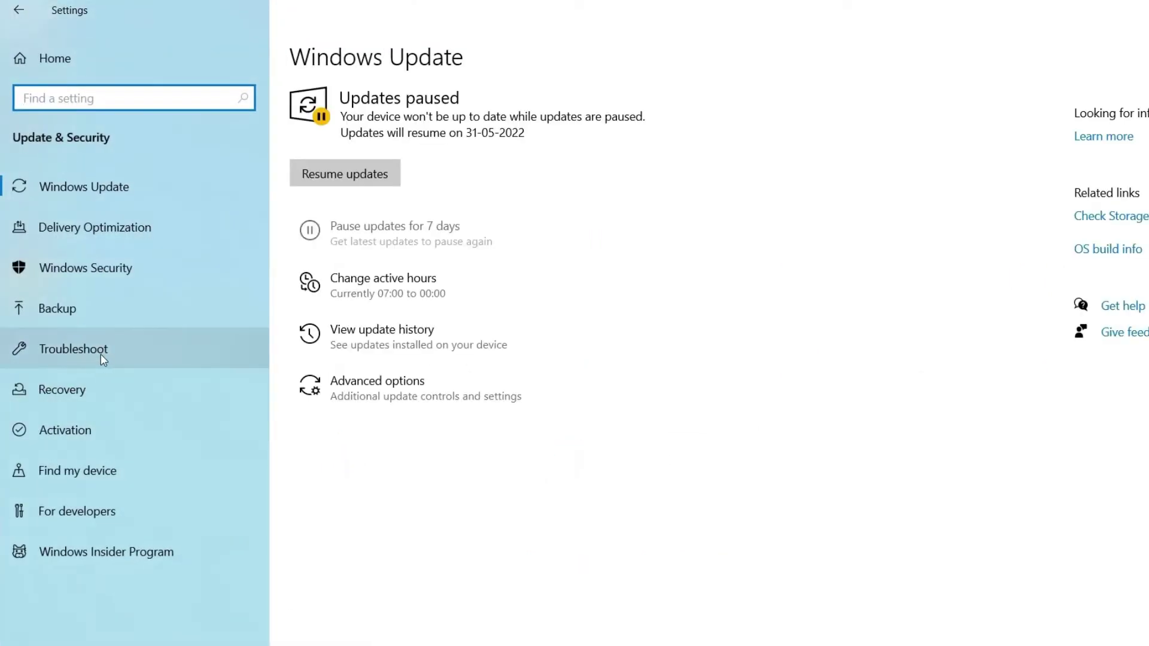
pyautogui.click(85, 356)
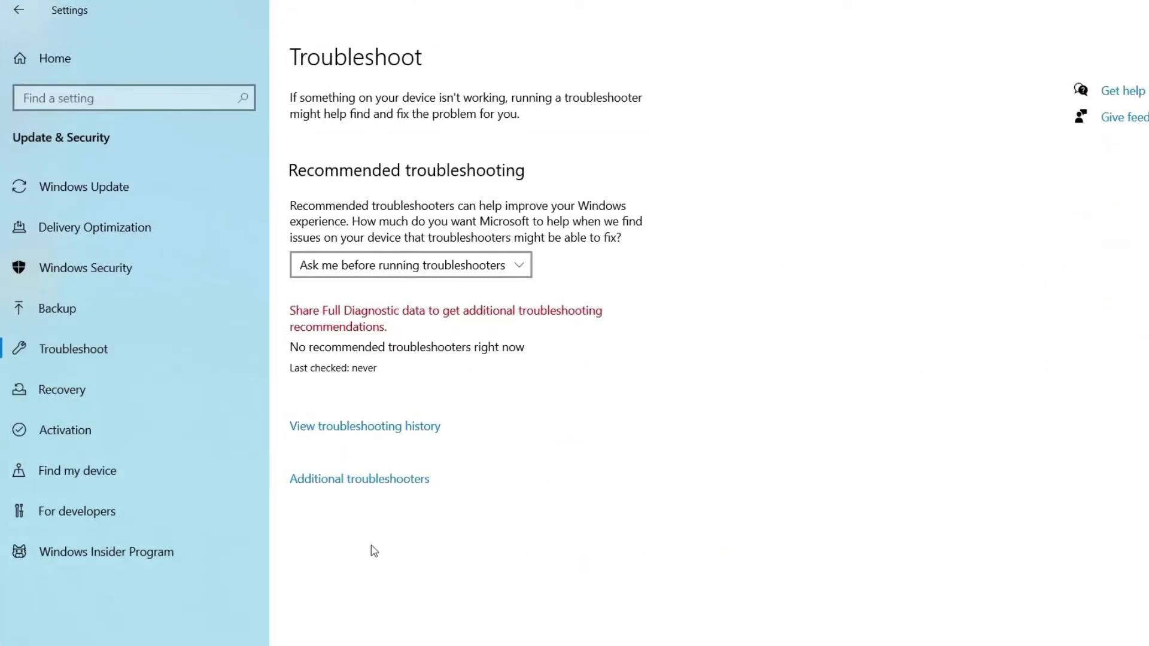
pyautogui.click(359, 479)
pyautogui.scroll(-2, 638, 481)
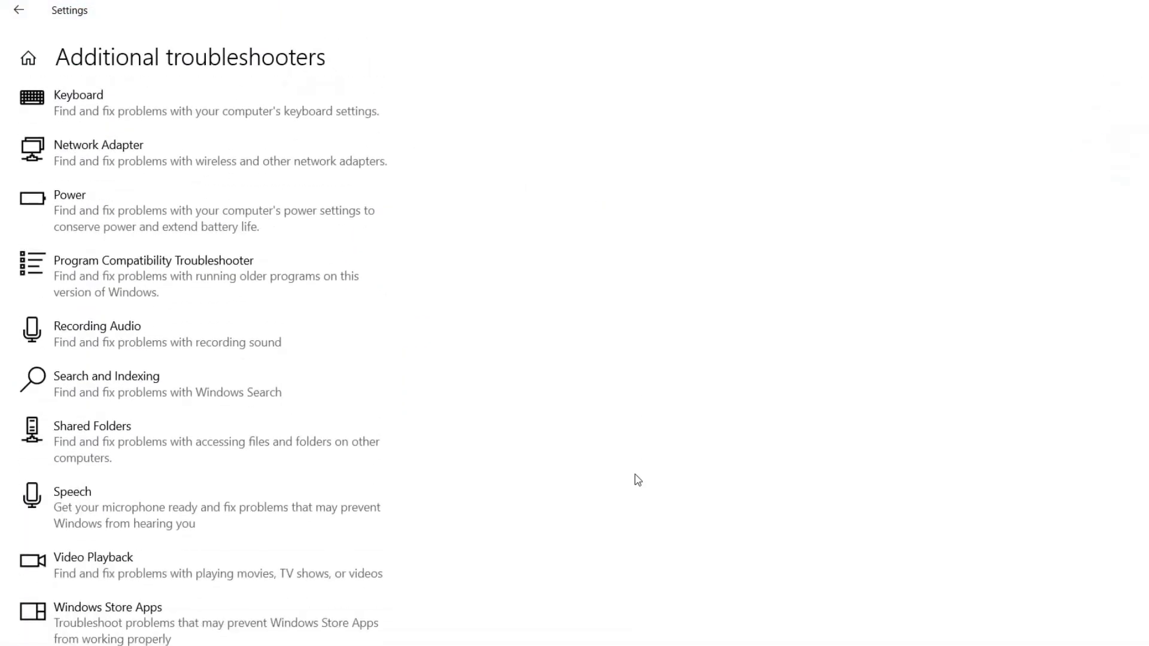
# Run the Video Playback troubleshooter and choose to continue with it instead of opening related video settings
pyautogui.click(99, 563)
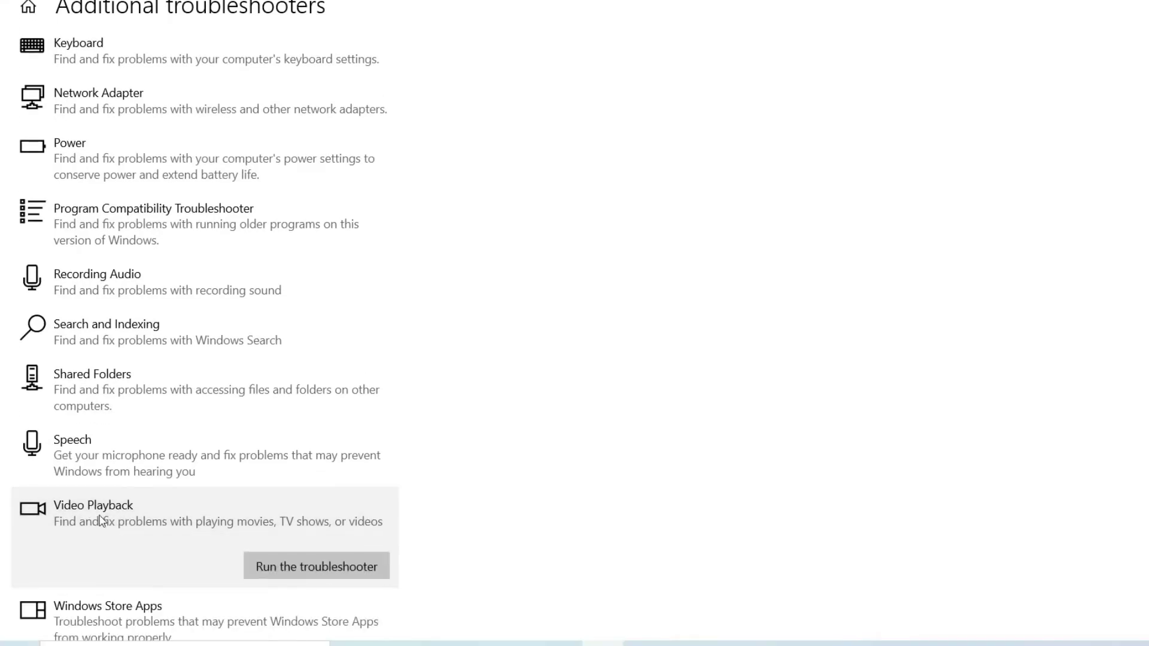
pyautogui.click(326, 569)
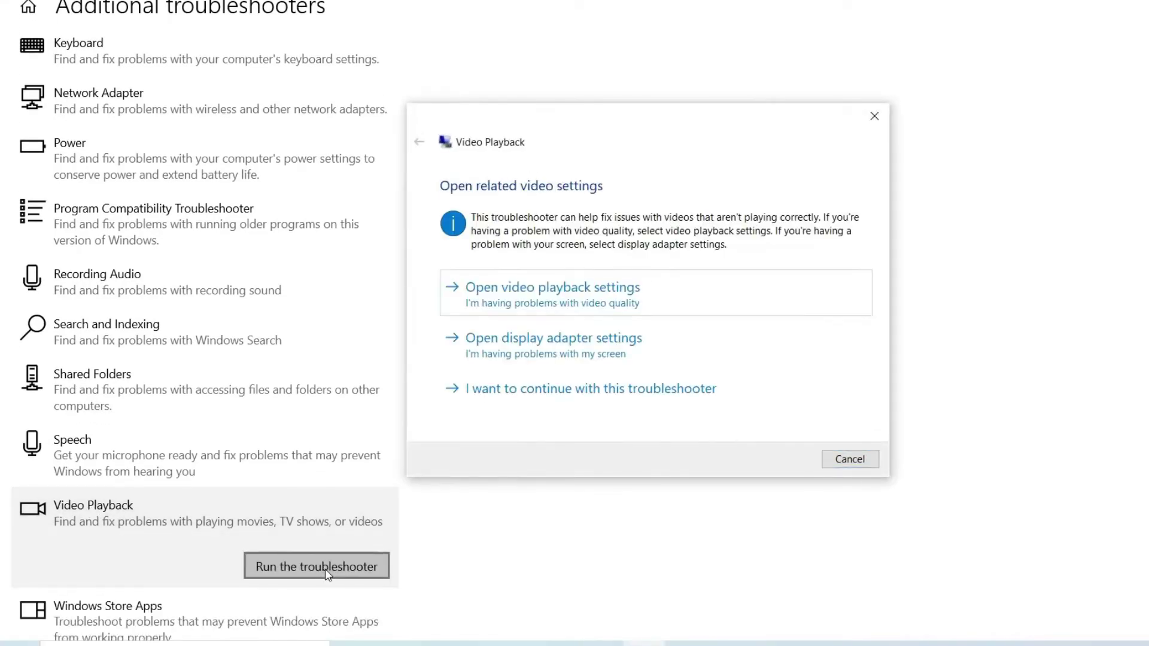
pyautogui.click(632, 390)
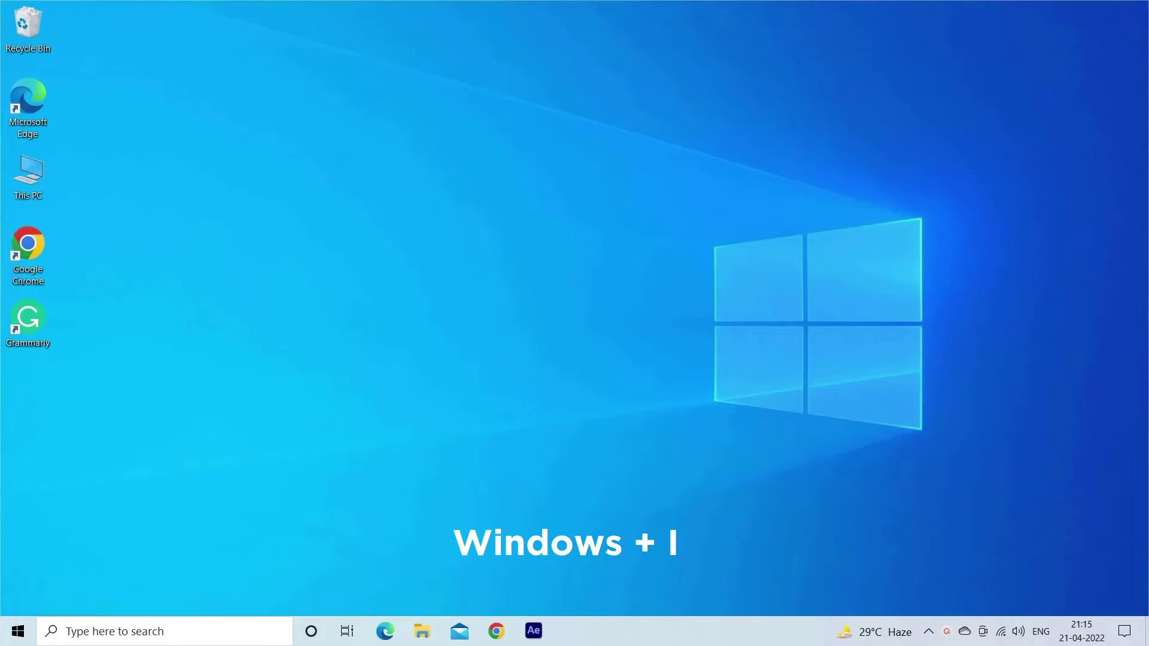
# Resume the paused Windows updates in the Update & Security settings
pyautogui.press('super+i')
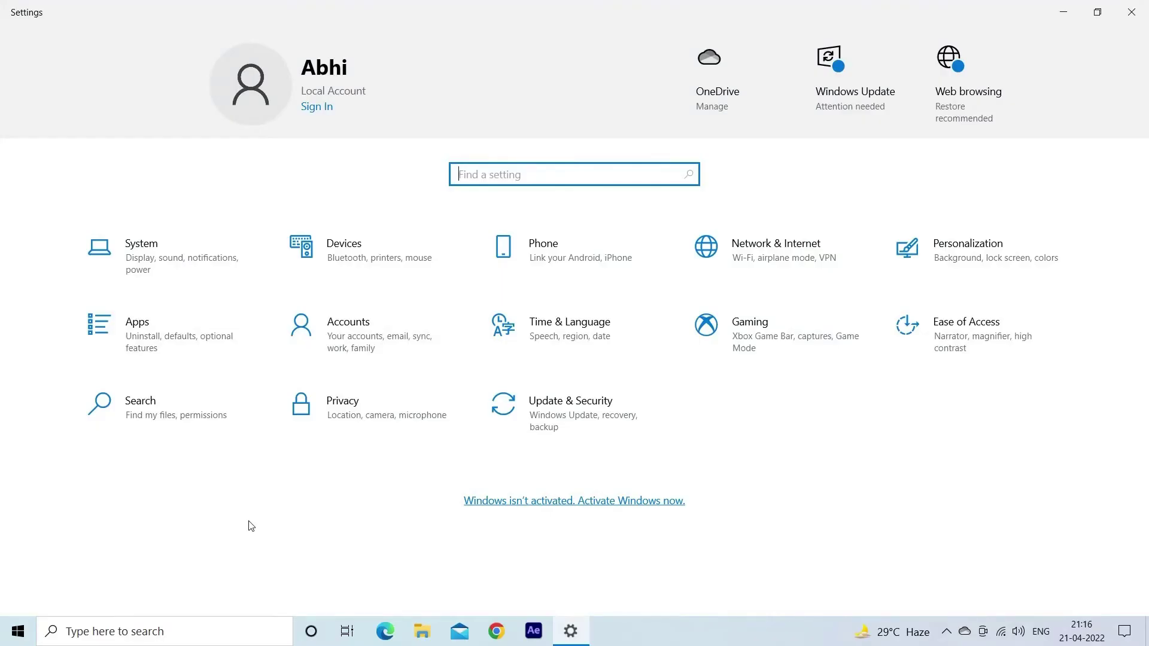
pyautogui.click(579, 419)
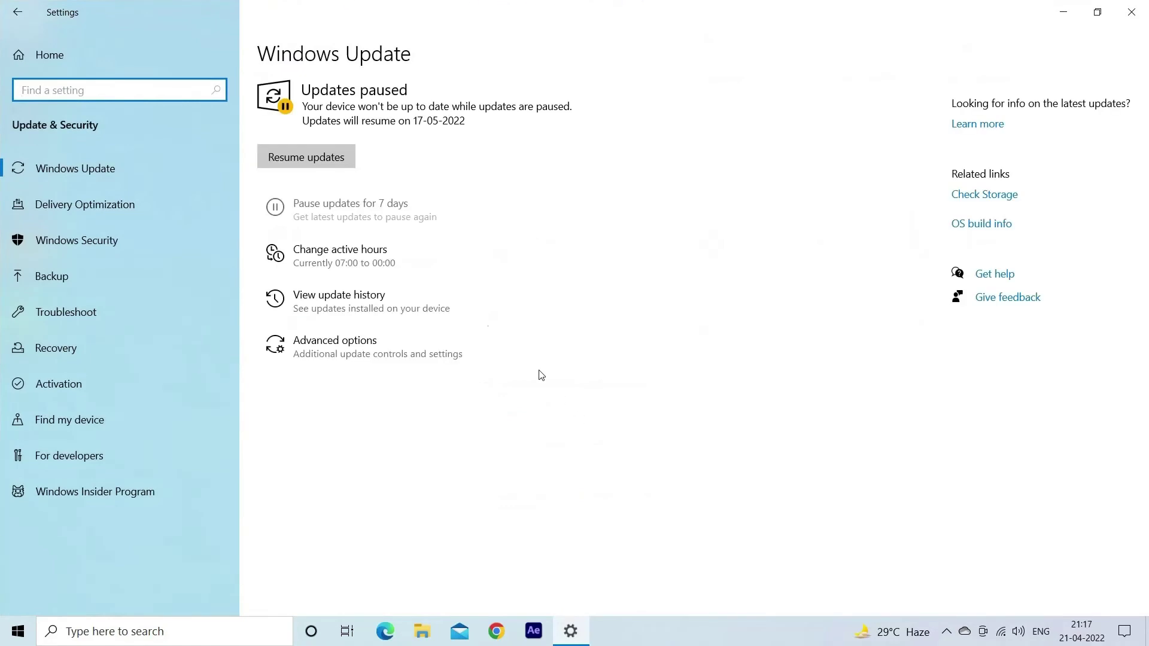
pyautogui.click(314, 156)
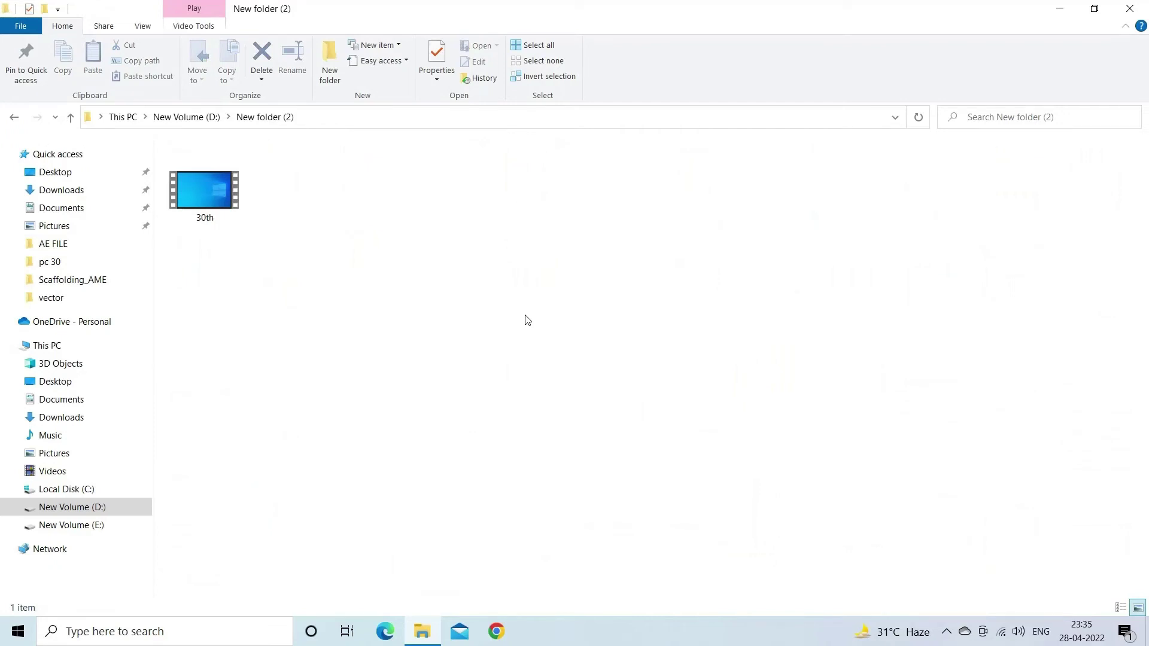
# Rename the 30th video file in New folder (2) to Rescue Digital Media and open it
pyautogui.rightClick(210, 210)
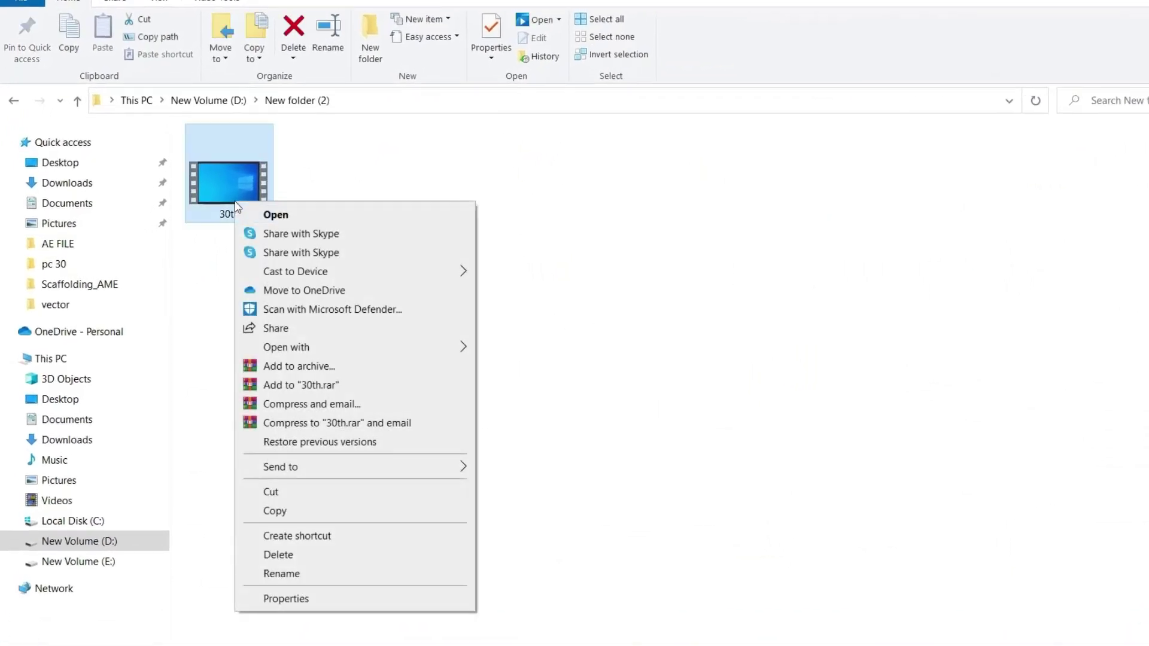
pyautogui.click(303, 576)
pyautogui.write('Rescue Digi')
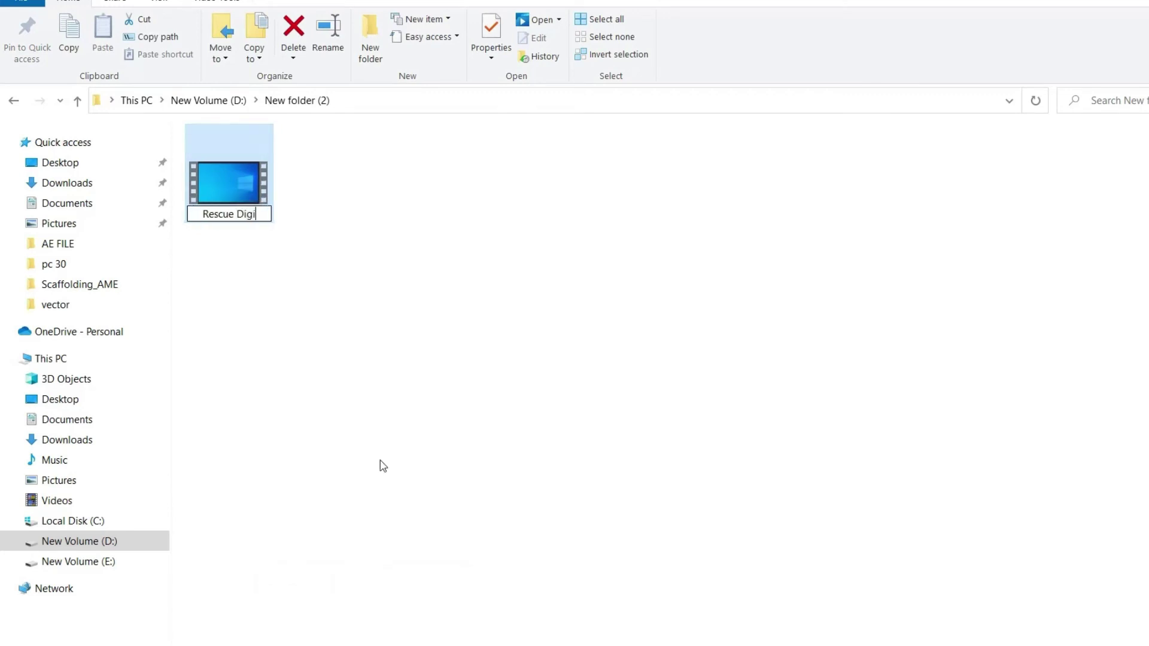
pyautogui.write('tal Media')
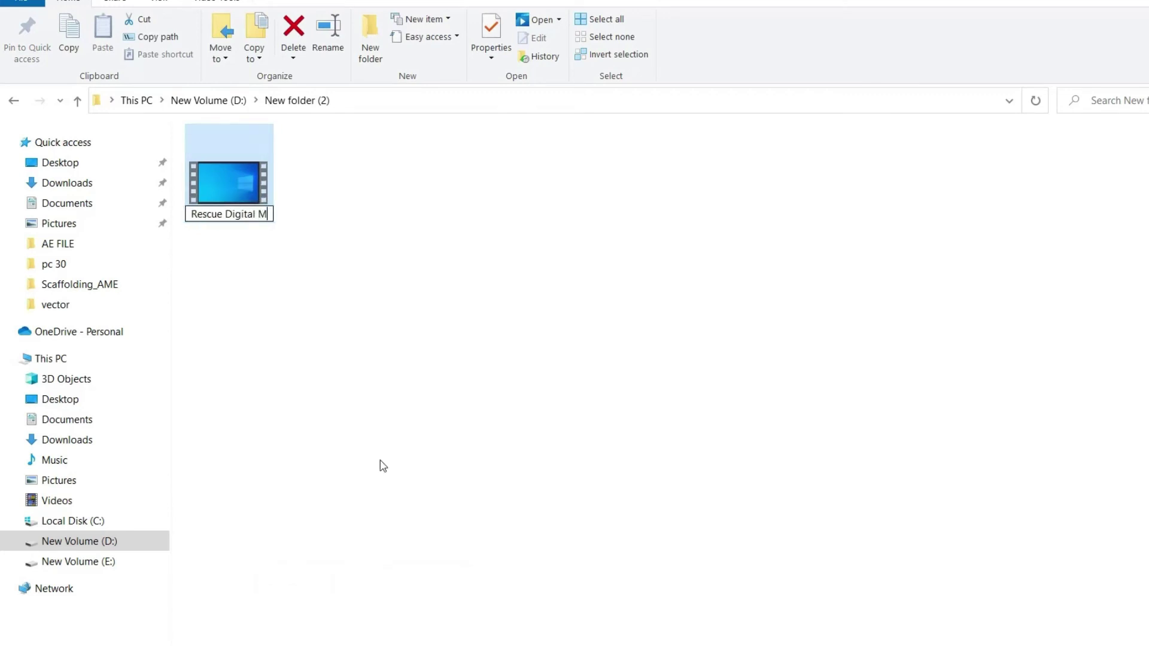
pyautogui.click(348, 209)
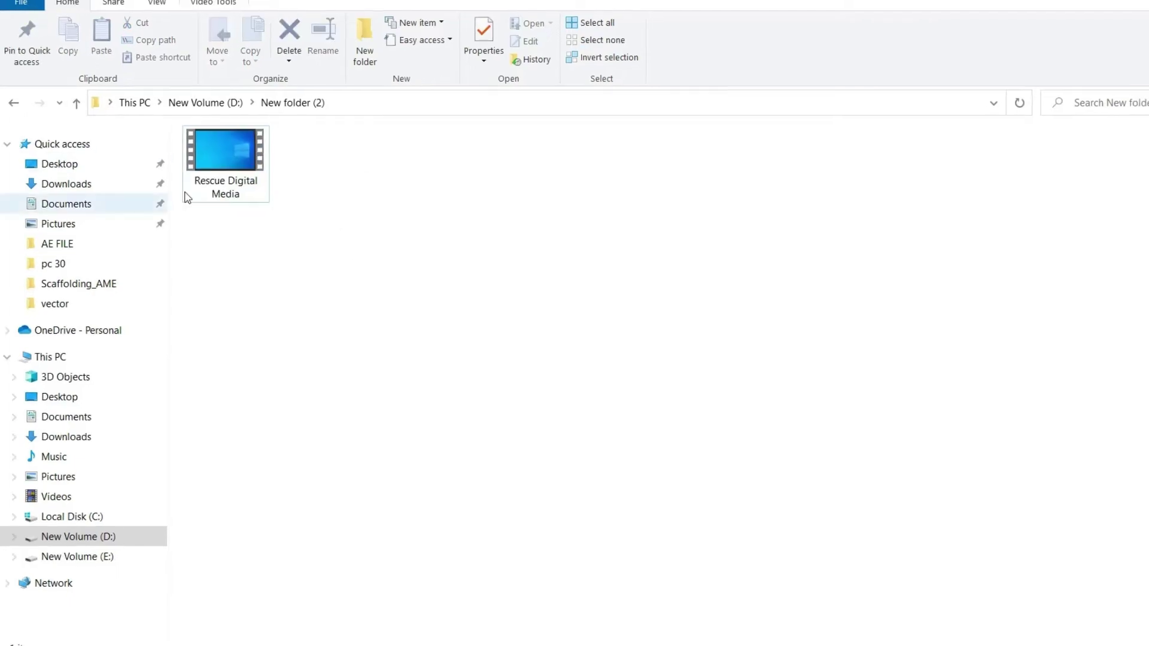
pyautogui.doubleClick(223, 179)
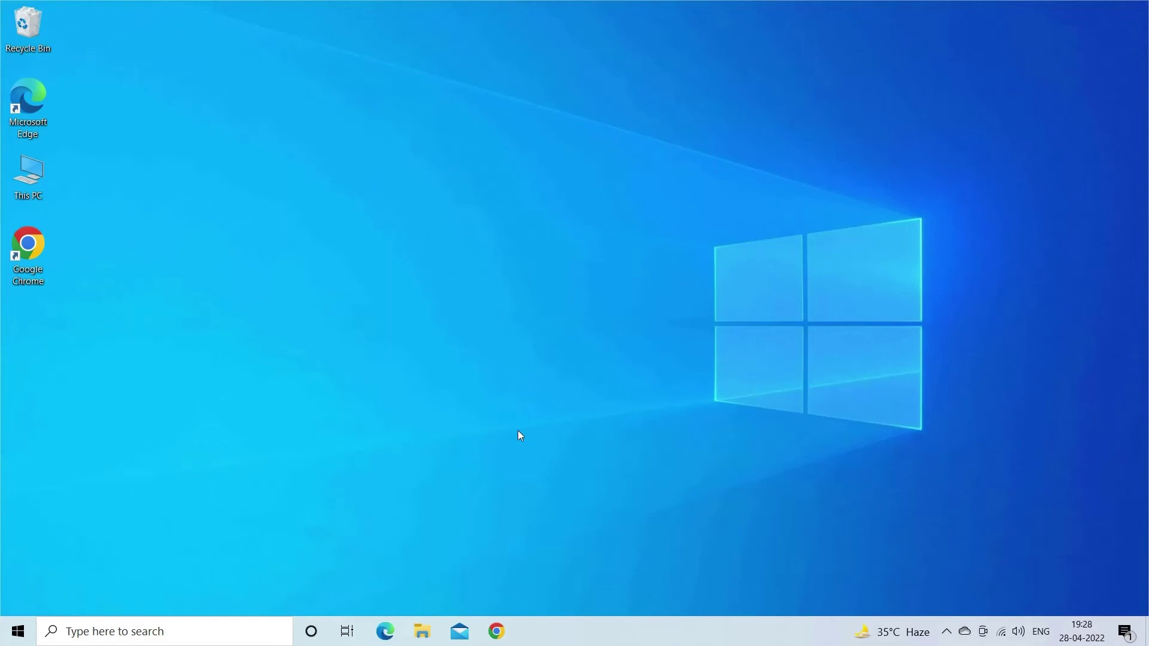
# Search Windows for cmd and run Command Prompt as administrator
pyautogui.click(144, 633)
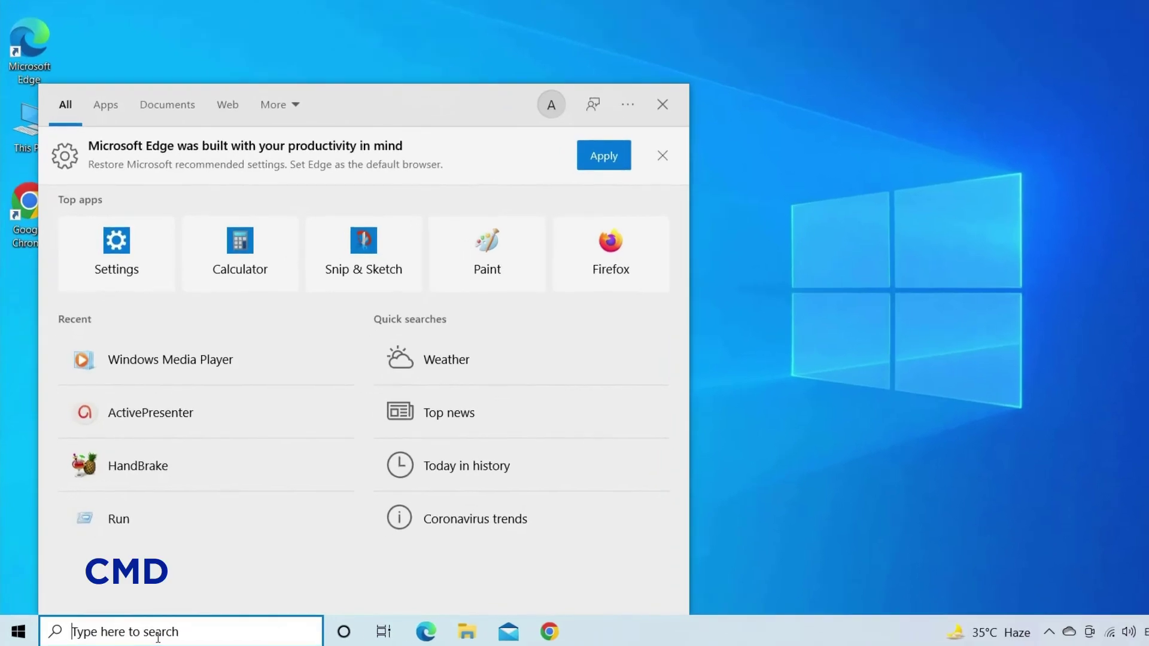
pyautogui.write('cmd')
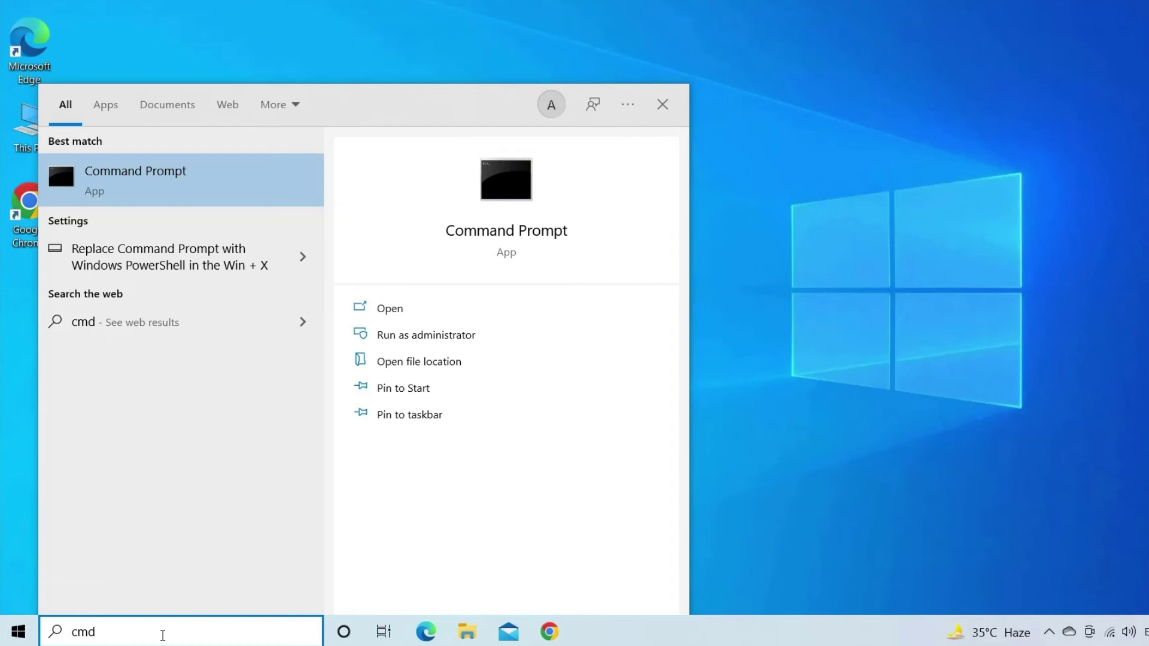
pyautogui.rightClick(227, 190)
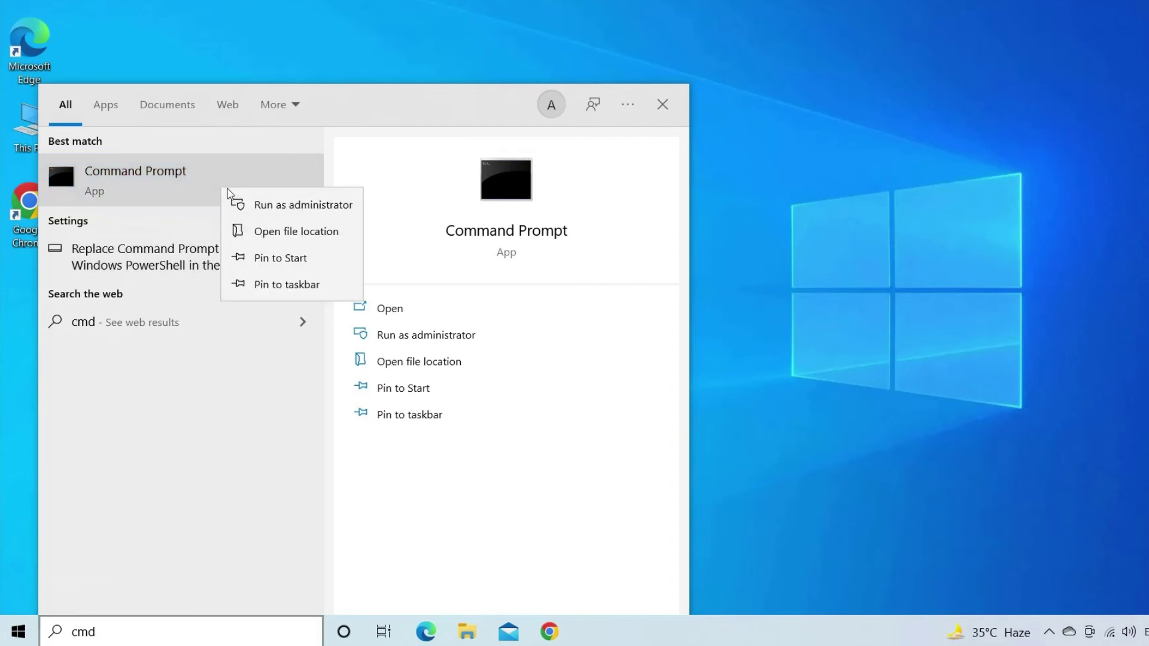
pyautogui.click(271, 206)
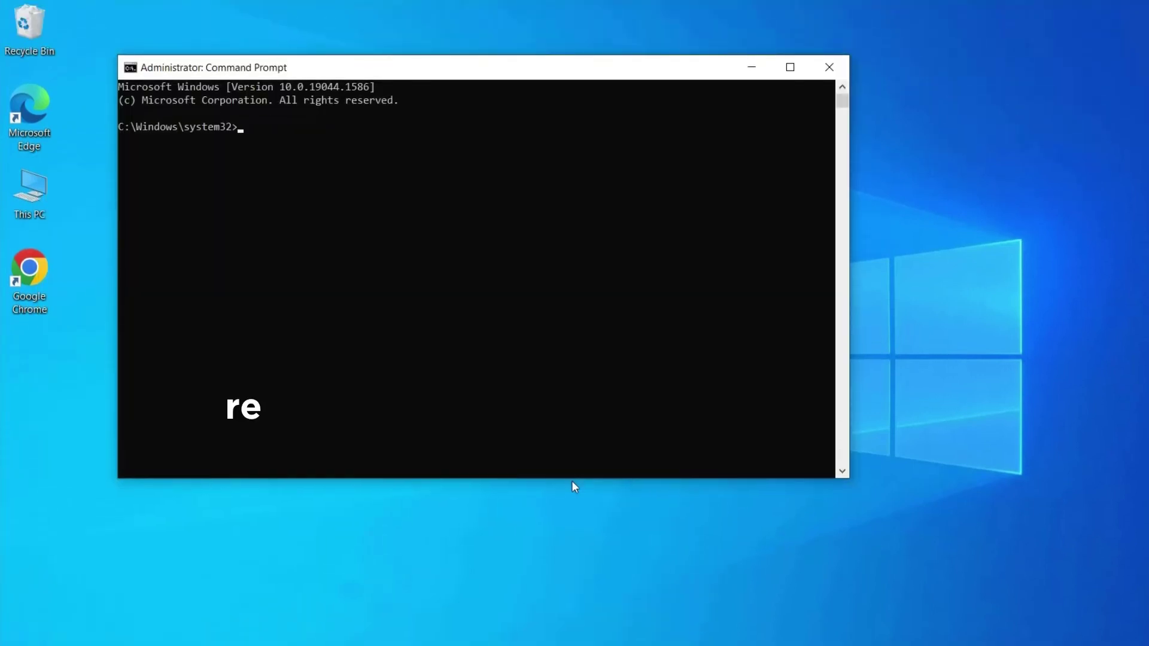
# Register the JScript library by running regsvr32.exe jscript.dll in Command Prompt
pyautogui.write('regsvr32')
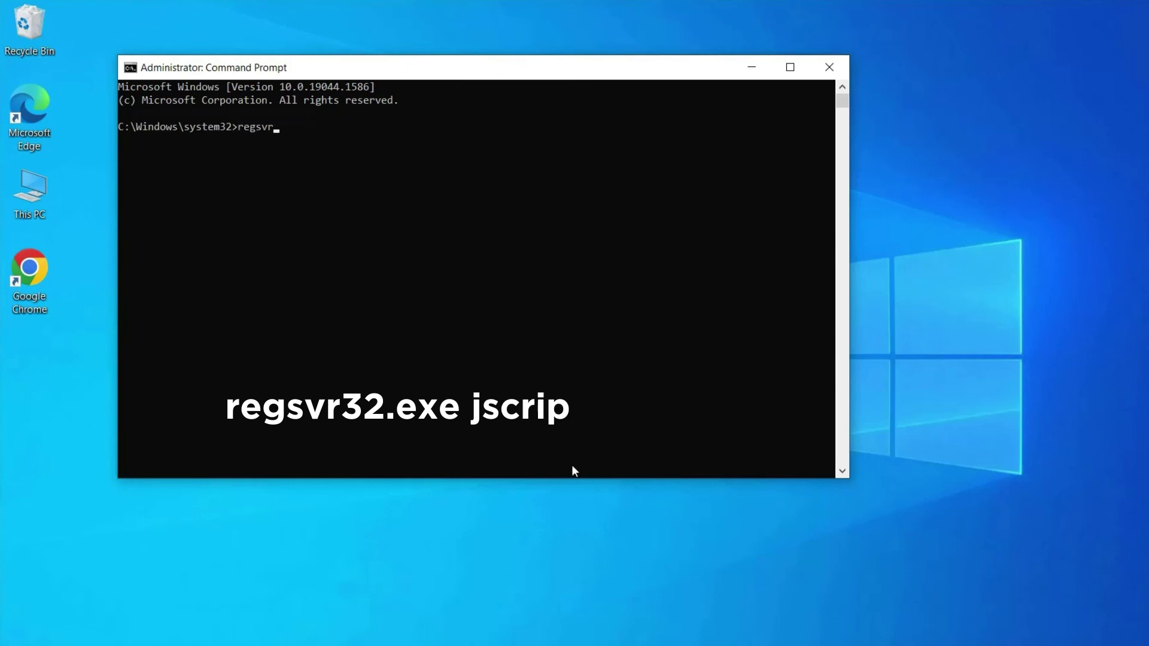
pyautogui.write('.exejscript.dll')
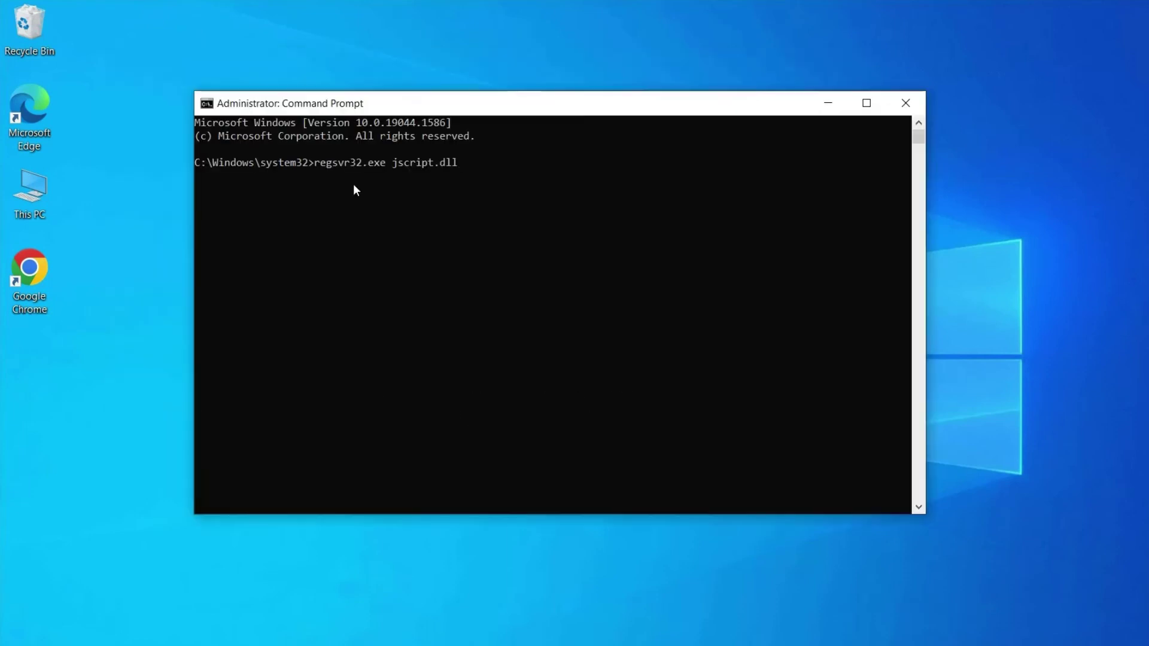
pyautogui.press('Return')
pyautogui.click(730, 411)
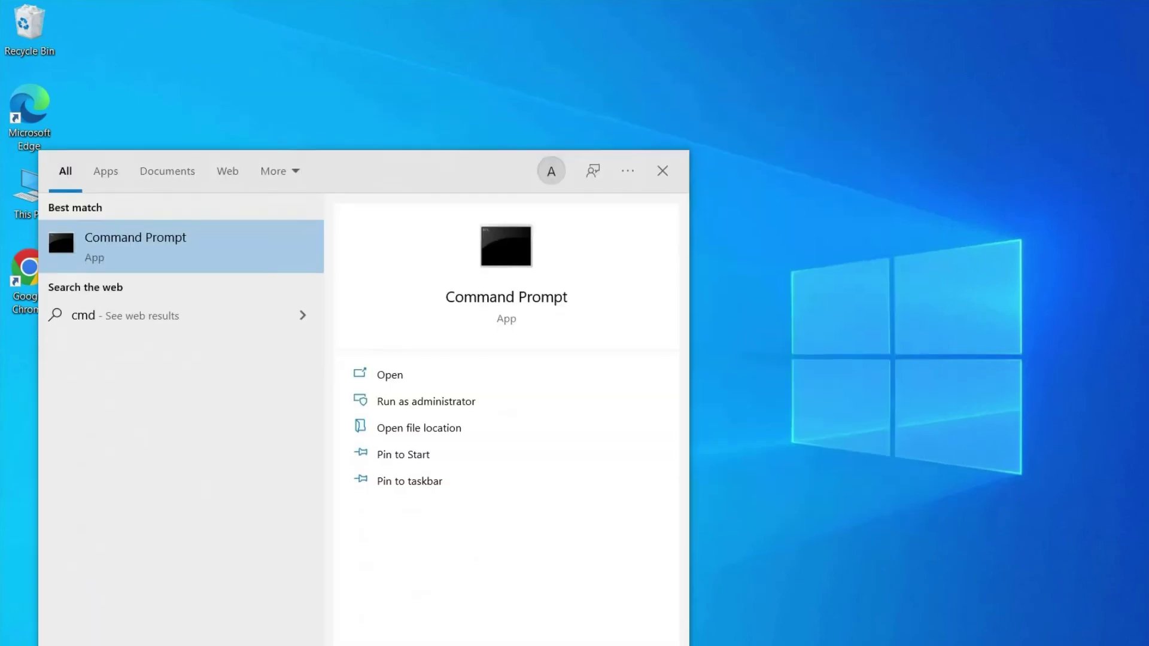
# Start Command Prompt as administrator again and run the command regsvr32.exevbscript.dll to register the VBScript library
pyautogui.rightClick(239, 181)
pyautogui.click(269, 190)
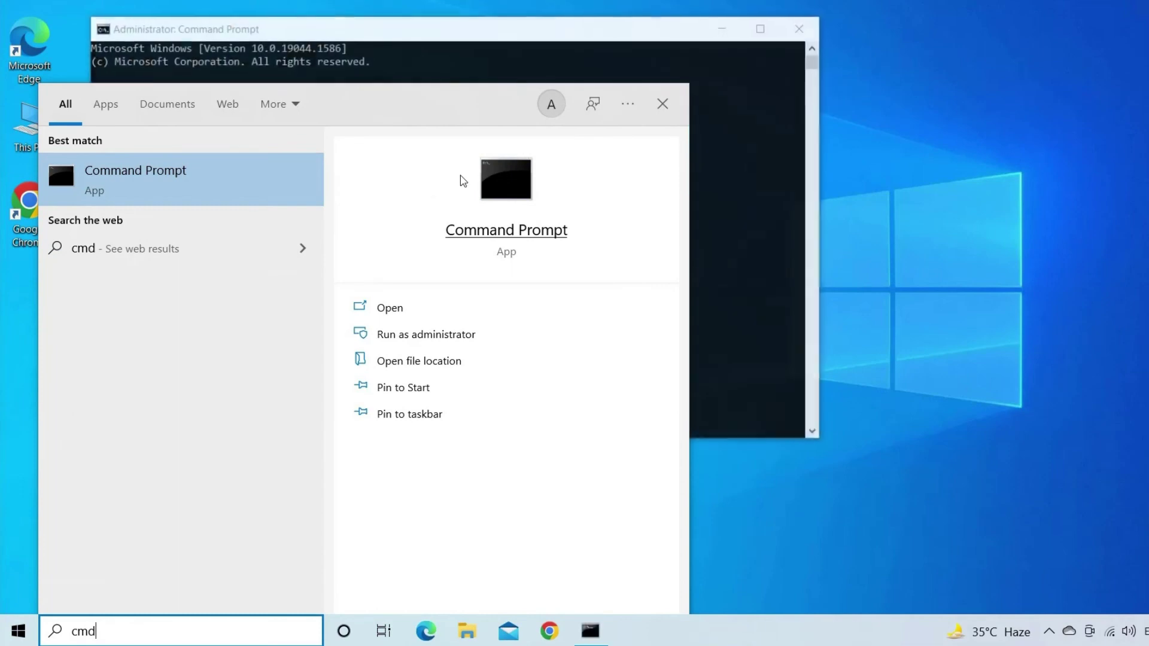
pyautogui.write('regsvr32.')
pyautogui.write('ex')
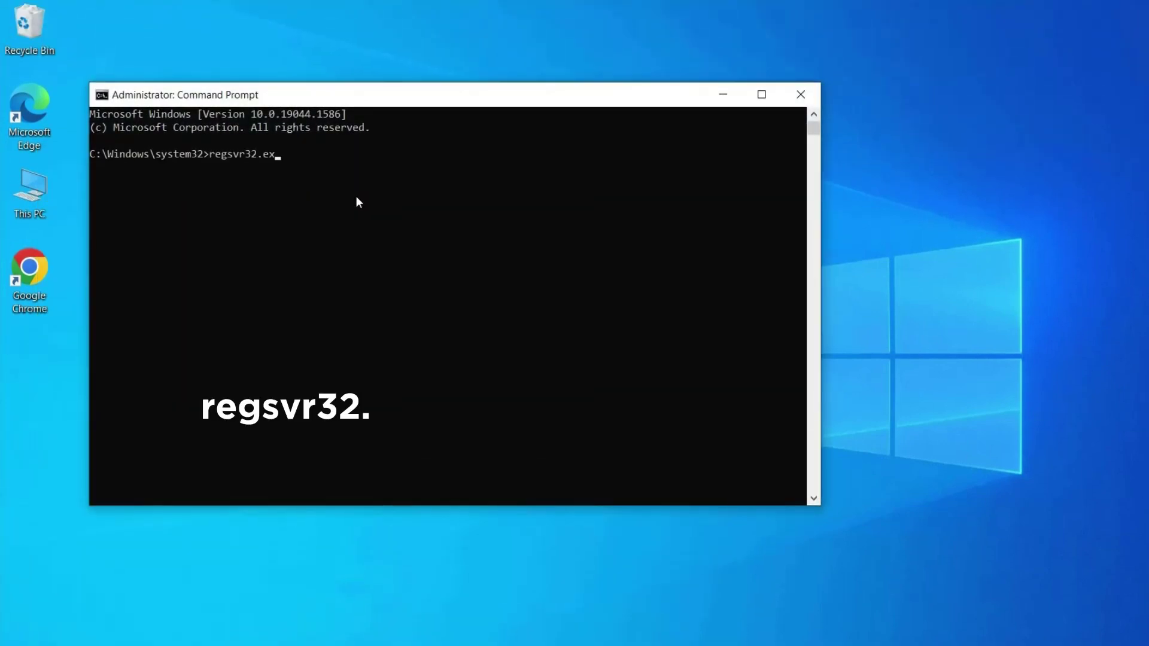
pyautogui.write('evbscript.')
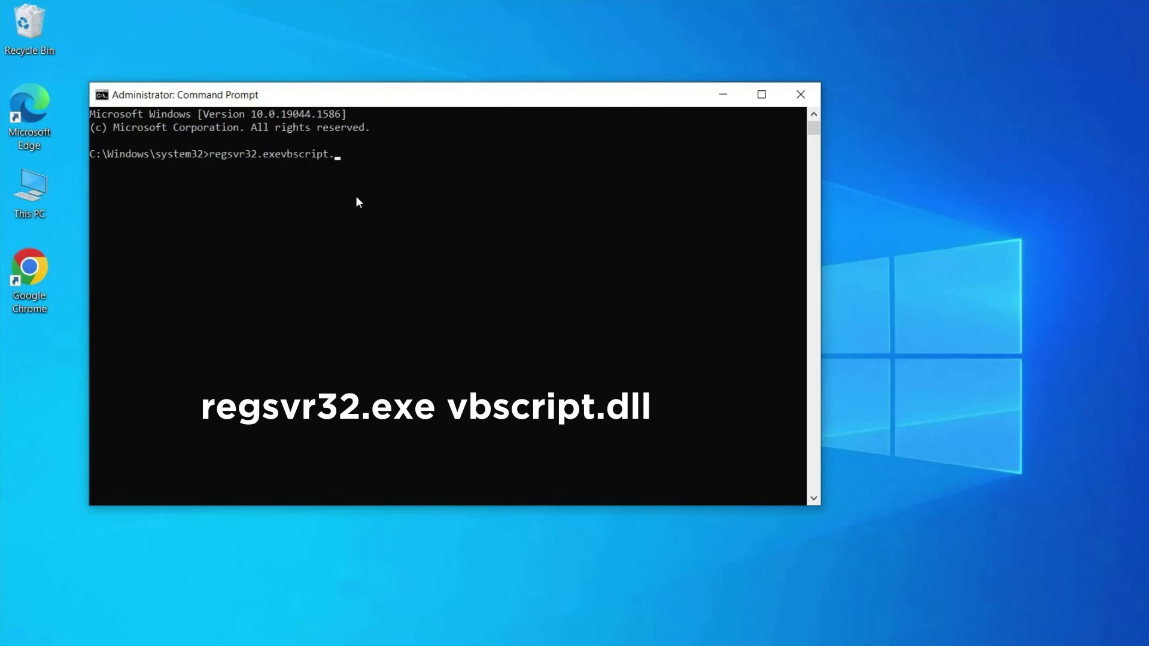
pyautogui.write('dll')
pyautogui.press('Return')
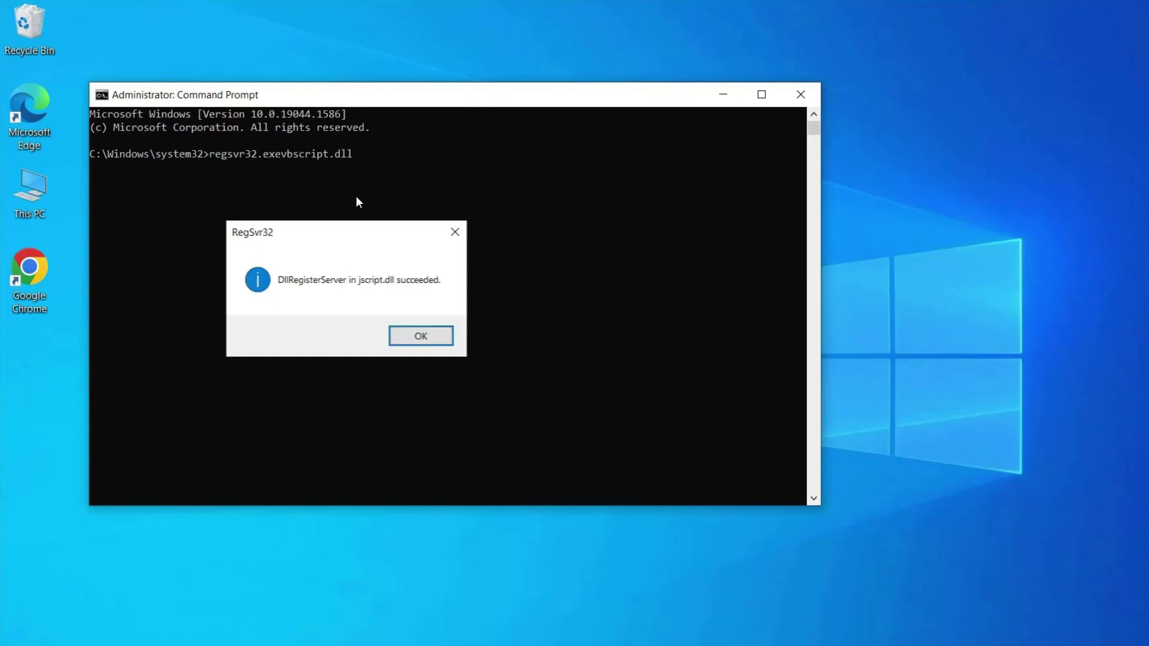